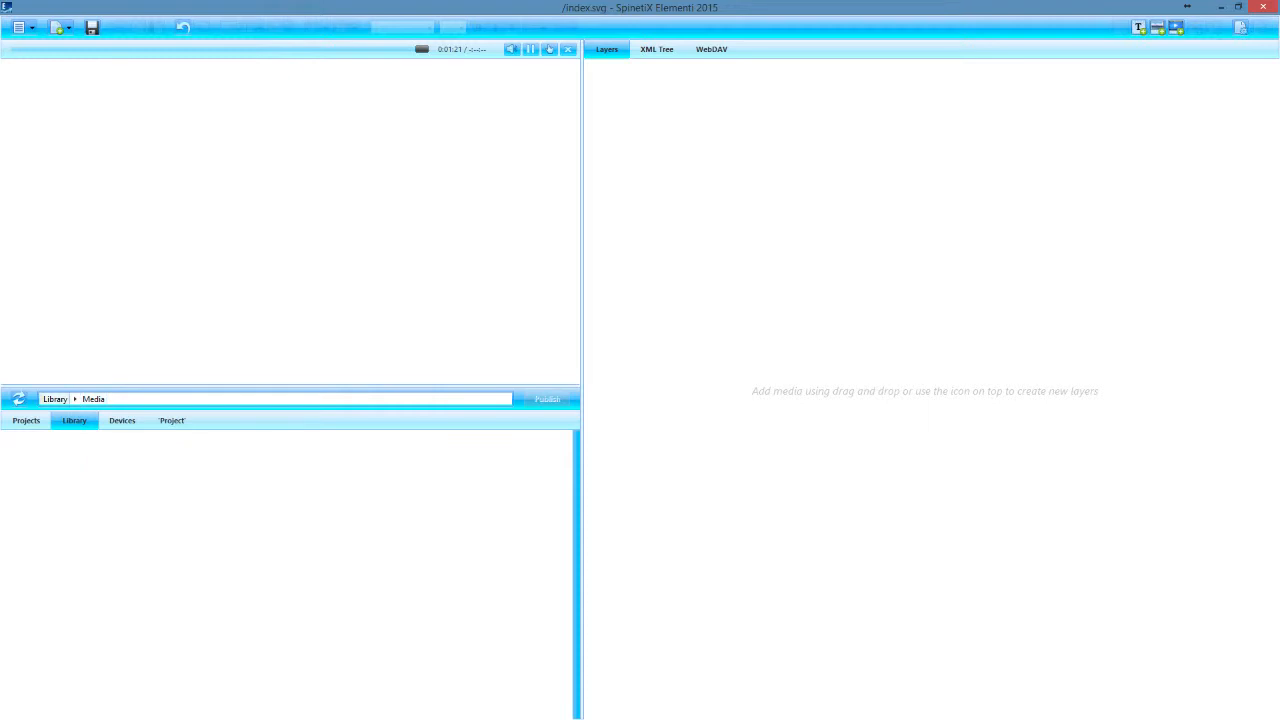
# Add the Media Playlist.svg widget from the library's Media folder as a layer in index.svg
pyautogui.click(520, 548)
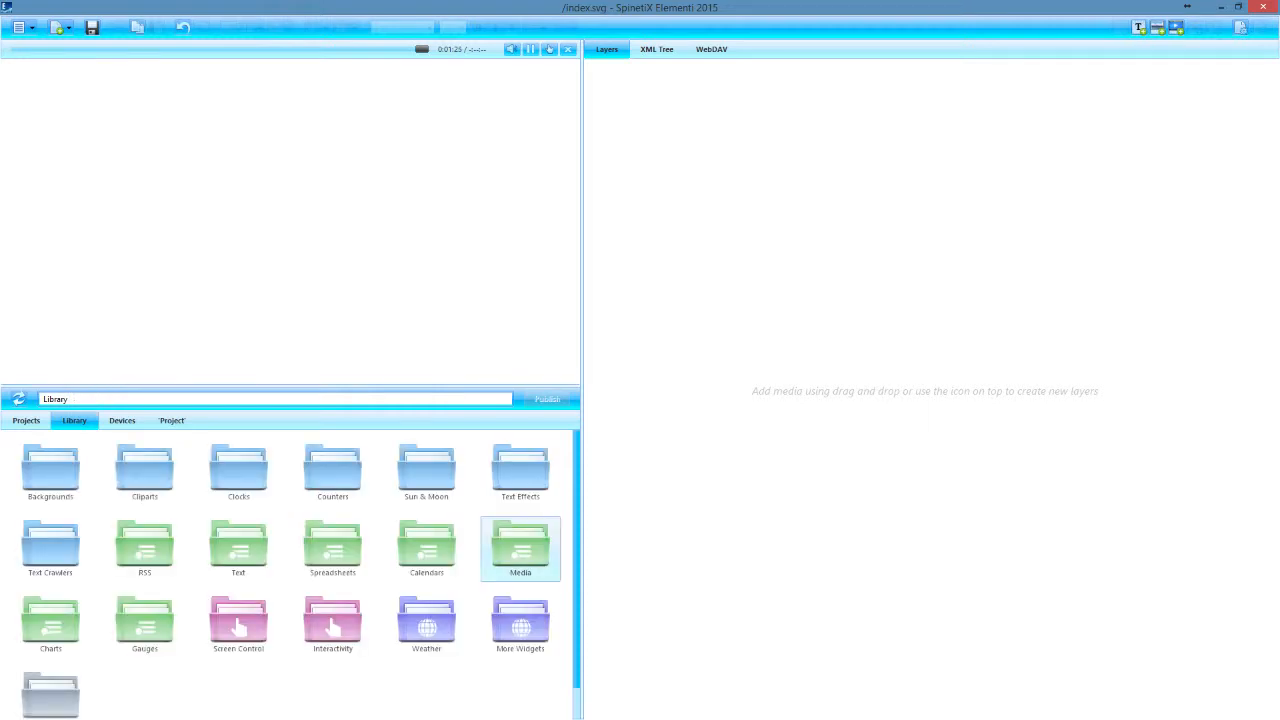
pyautogui.doubleClick(520, 548)
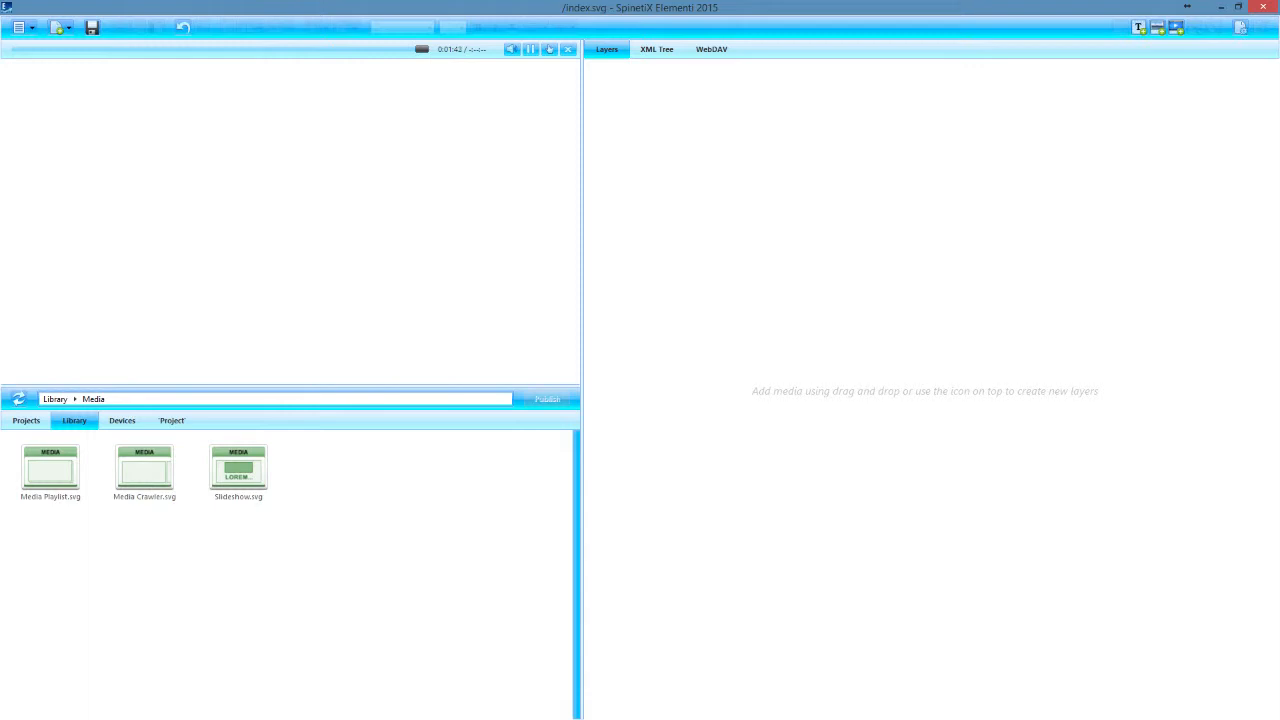
pyautogui.moveTo(50, 470); pyautogui.dragTo(692, 188)
pyautogui.rightClick(271, 205)
pyautogui.click(300, 243)
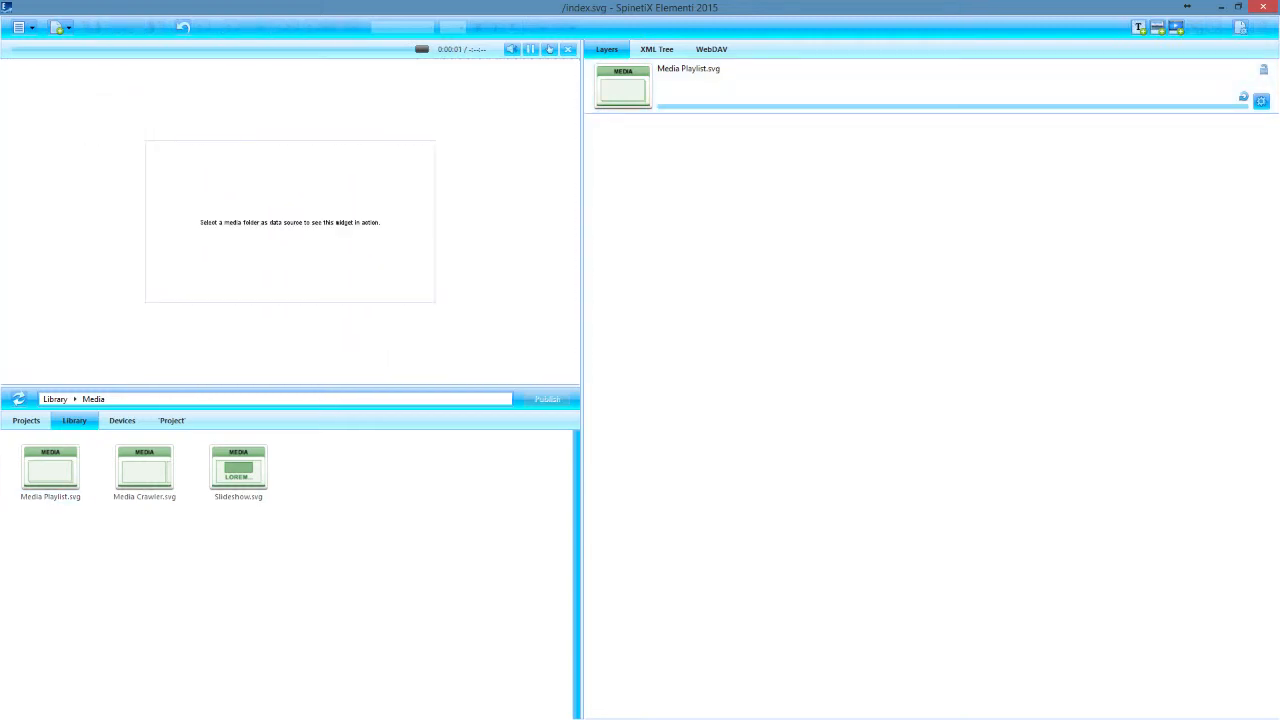
pyautogui.click(172, 421)
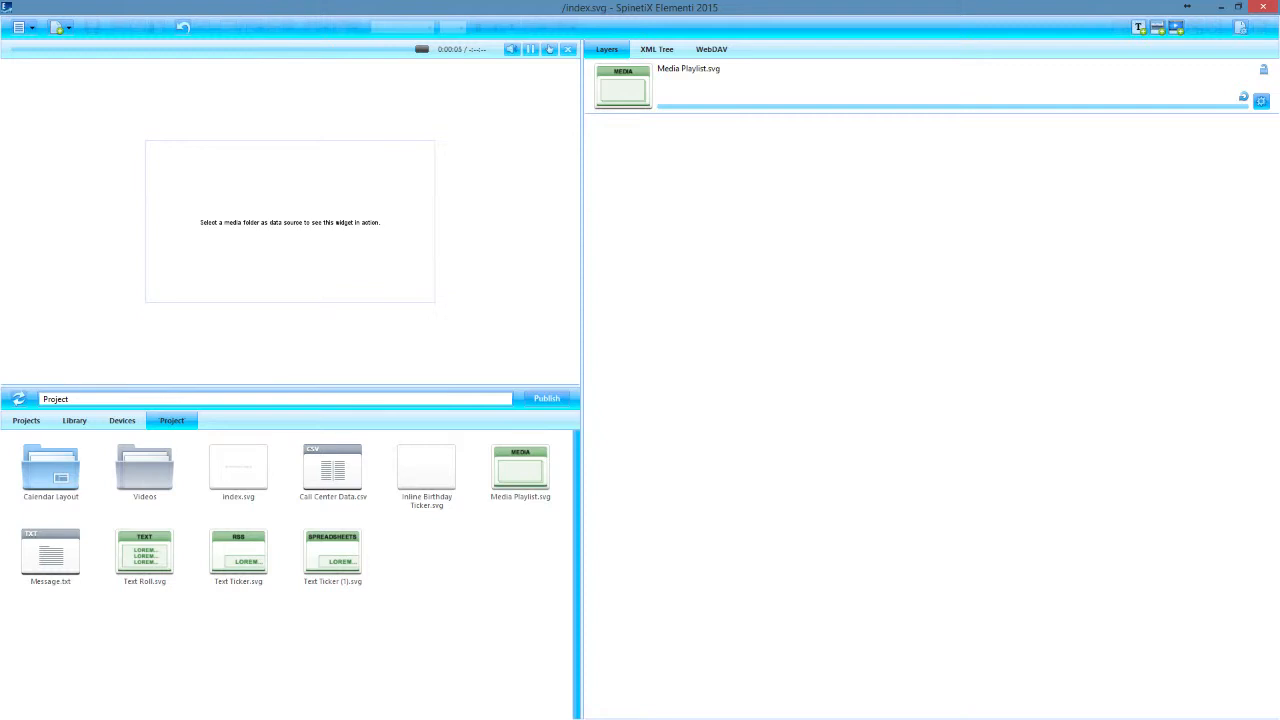
pyautogui.click(145, 471)
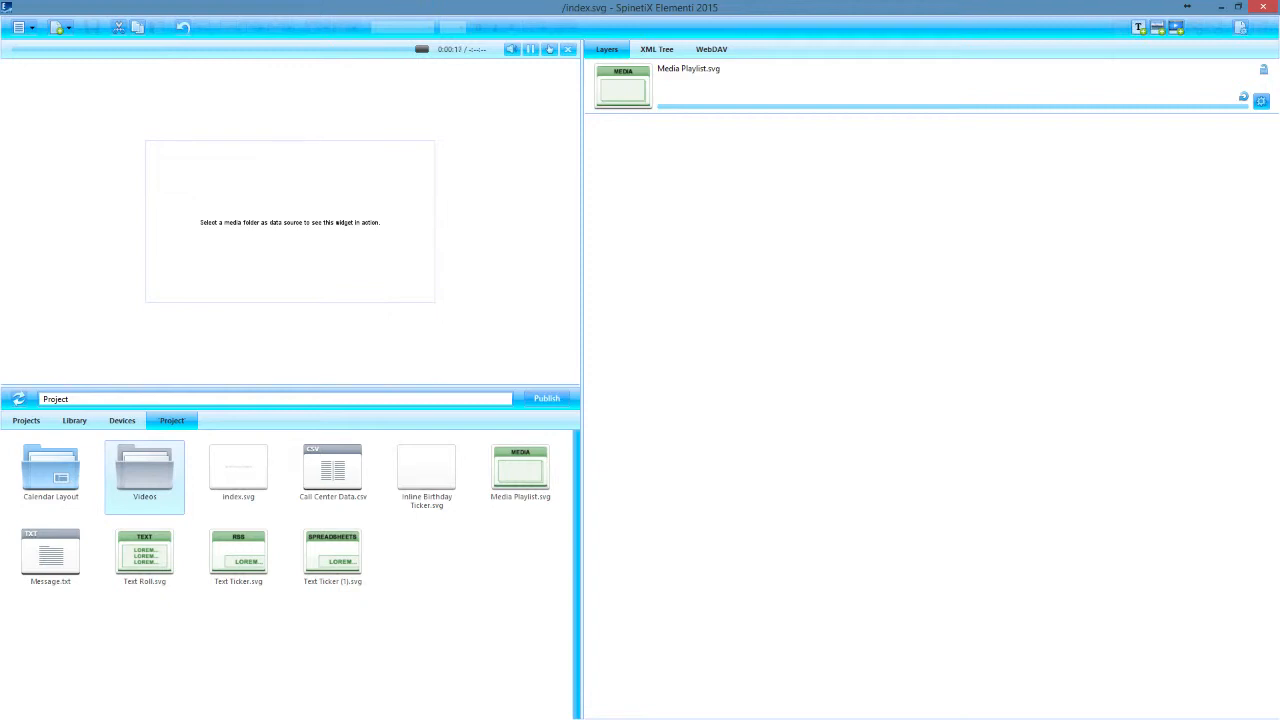
pyautogui.click(300, 650)
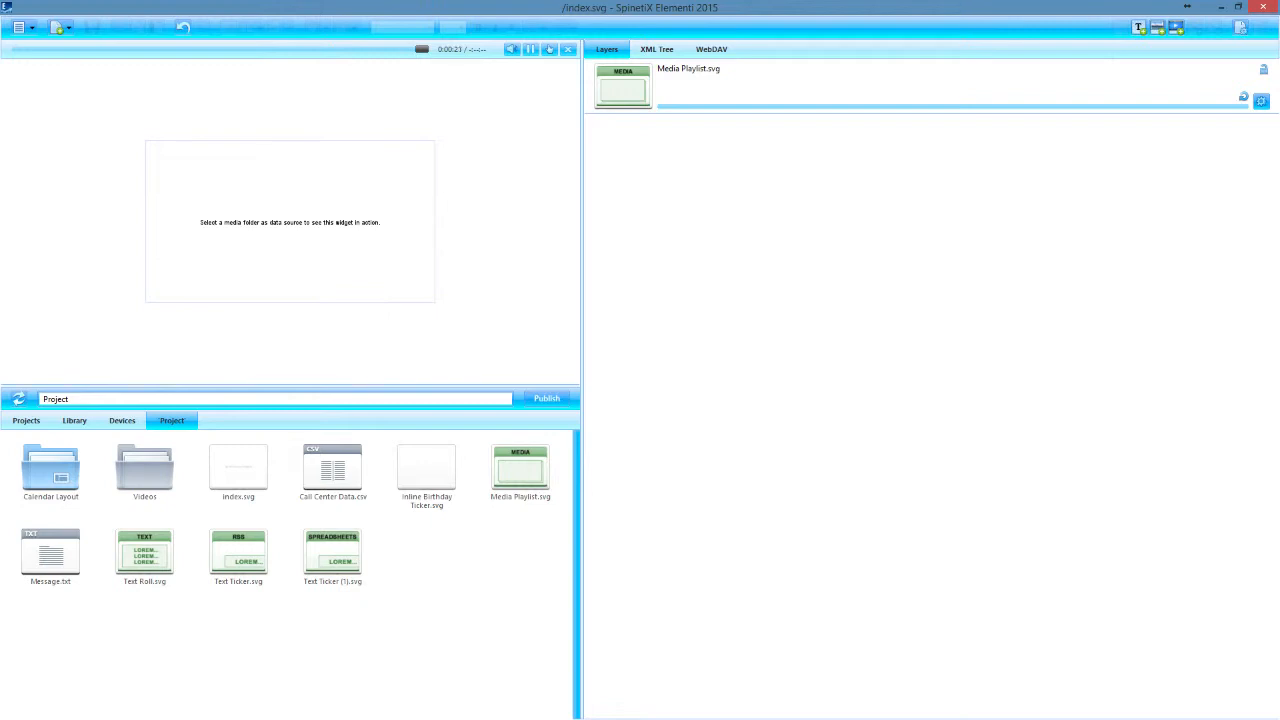
pyautogui.click(144, 472)
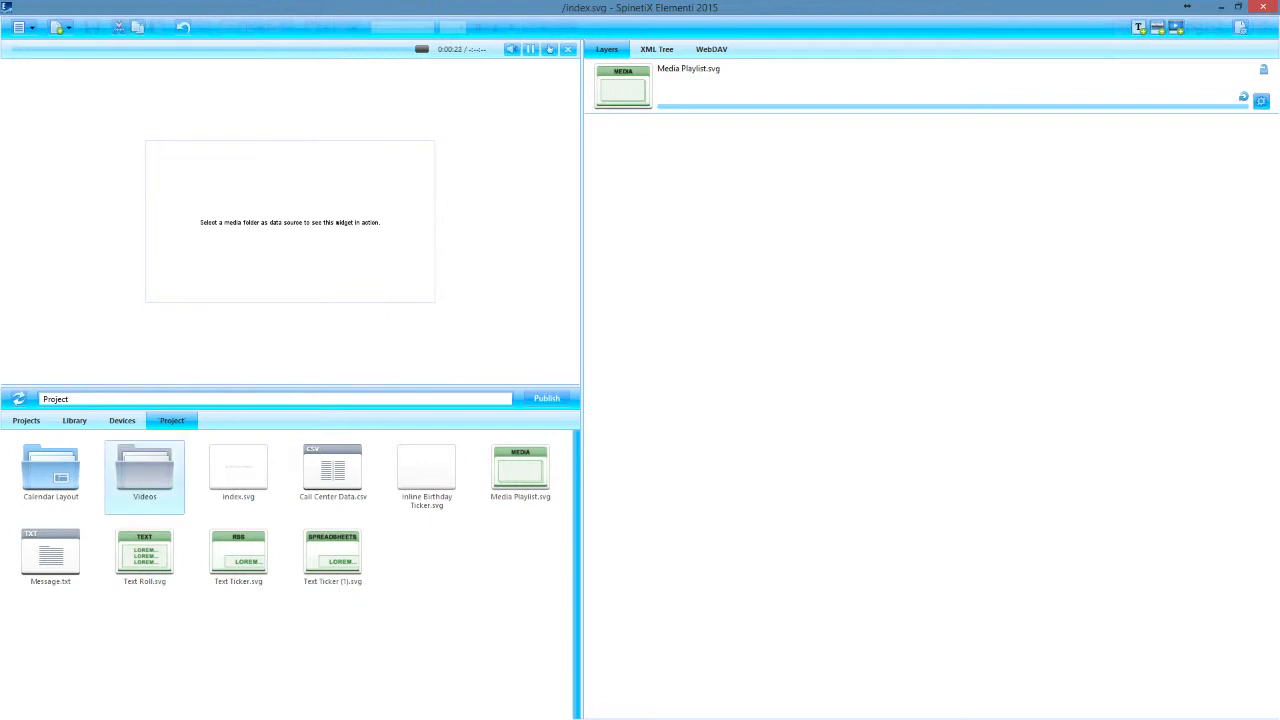
pyautogui.doubleClick(144, 472)
pyautogui.click(48, 716)
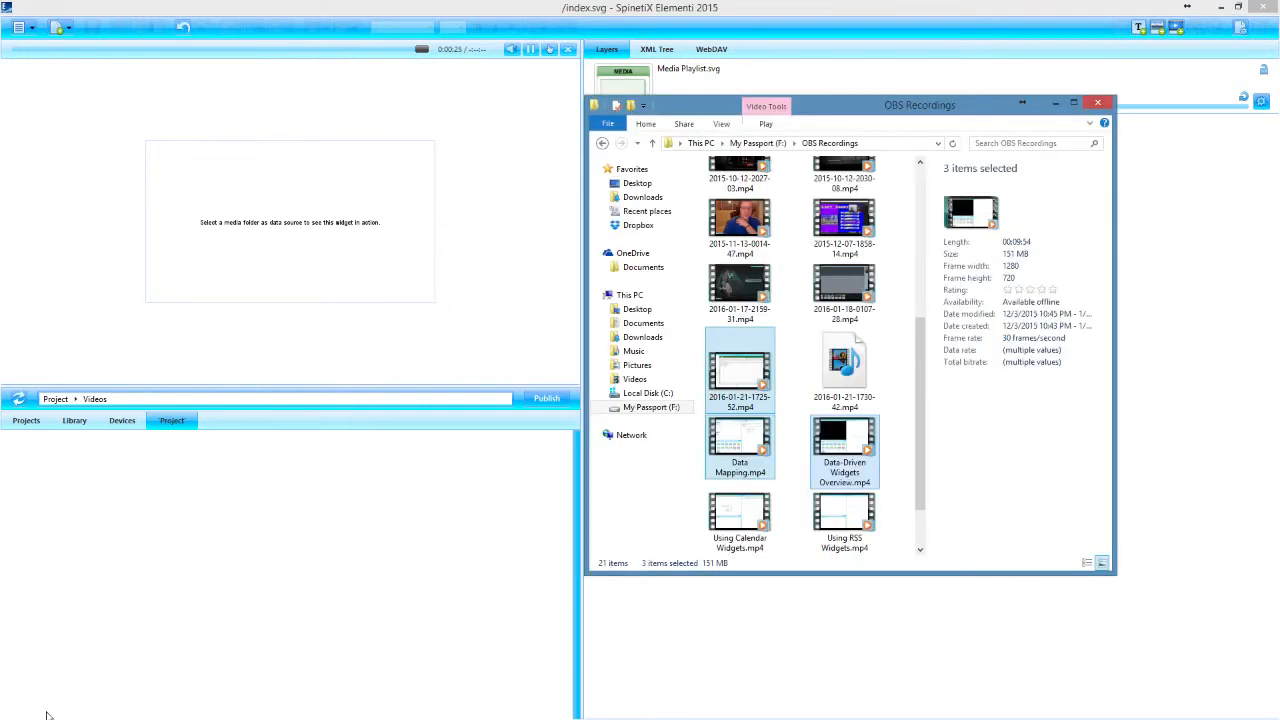
pyautogui.moveTo(848, 106); pyautogui.dragTo(1279, 171)
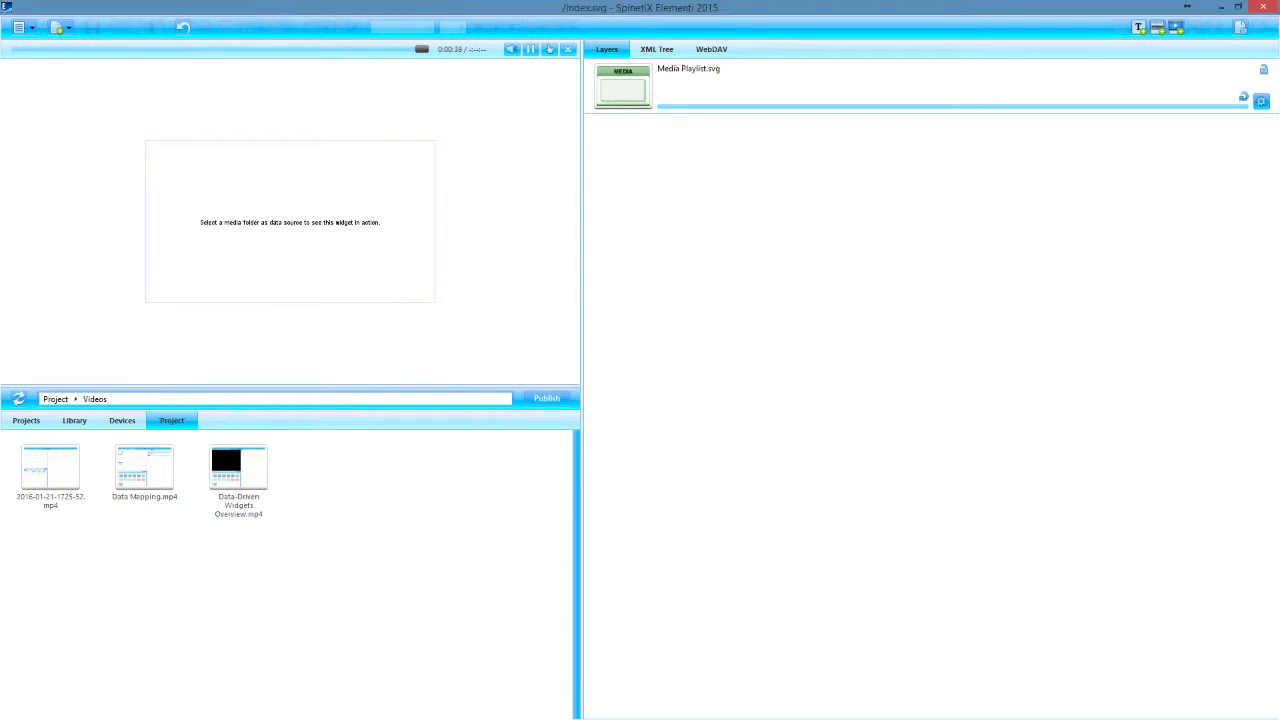
# Return to the project's root folder and open the Media Playlist.svg layer for editing
pyautogui.click(56, 399)
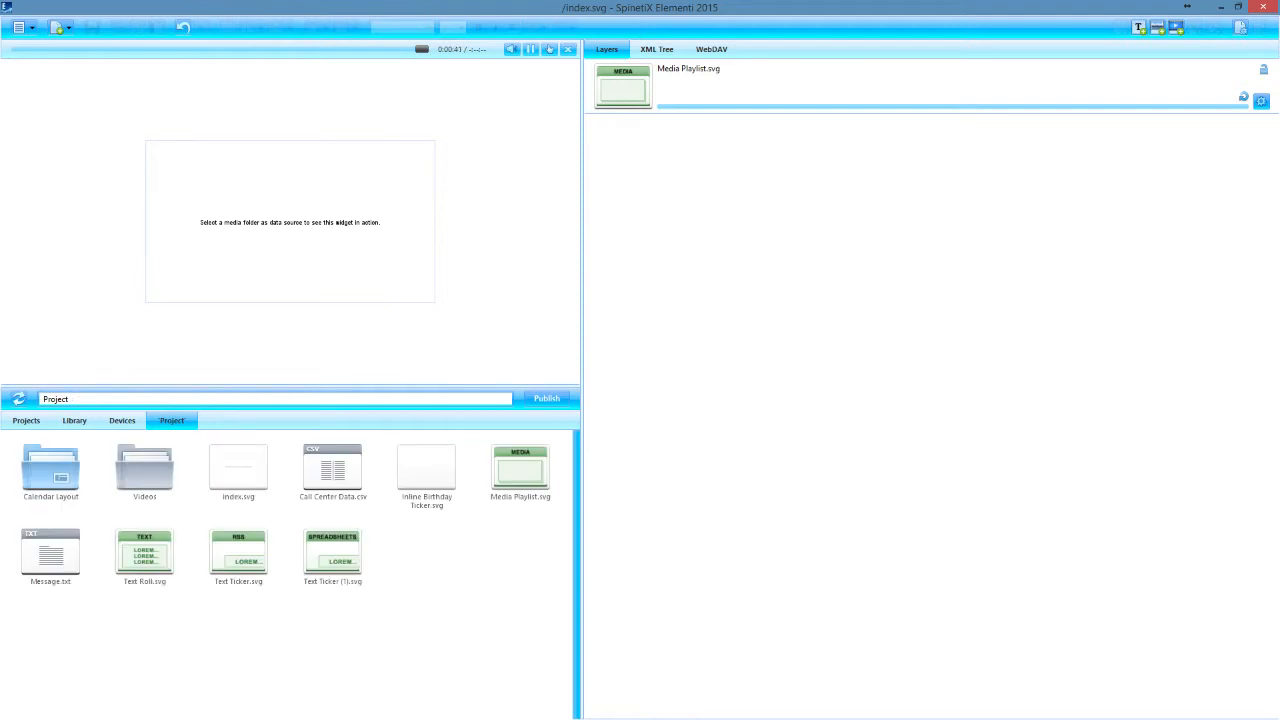
pyautogui.doubleClick(623, 87)
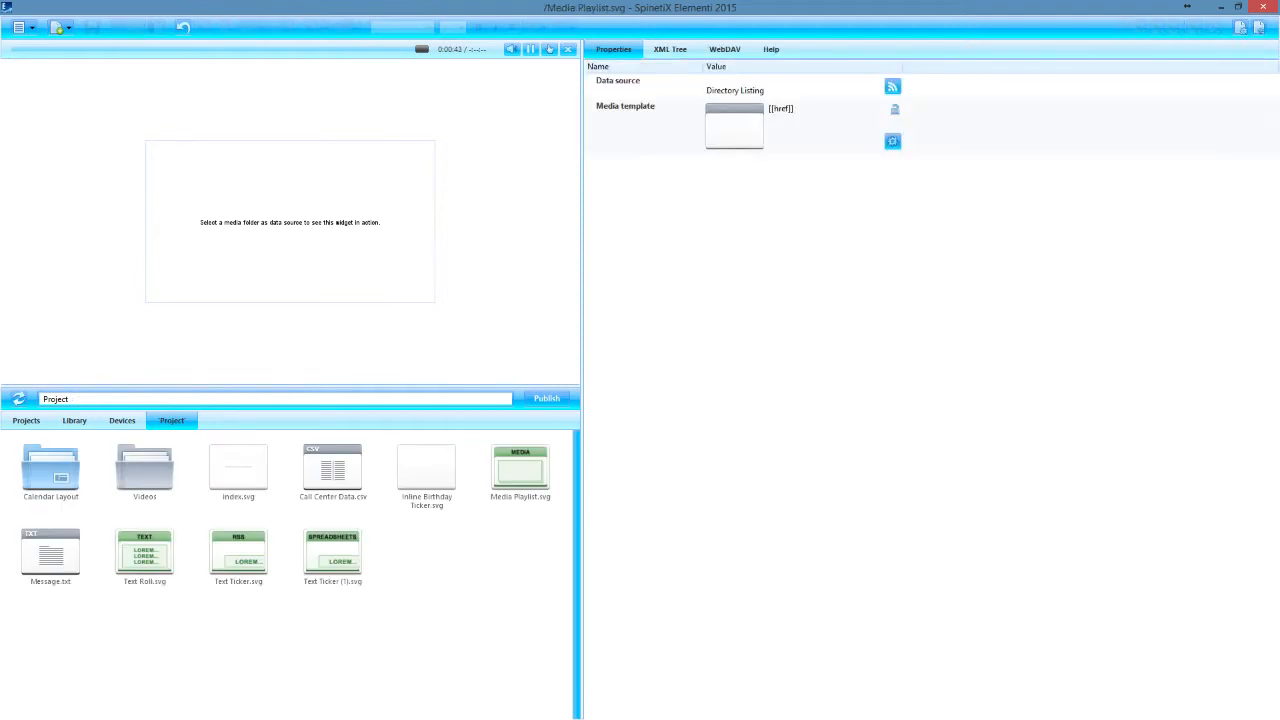
pyautogui.click(893, 87)
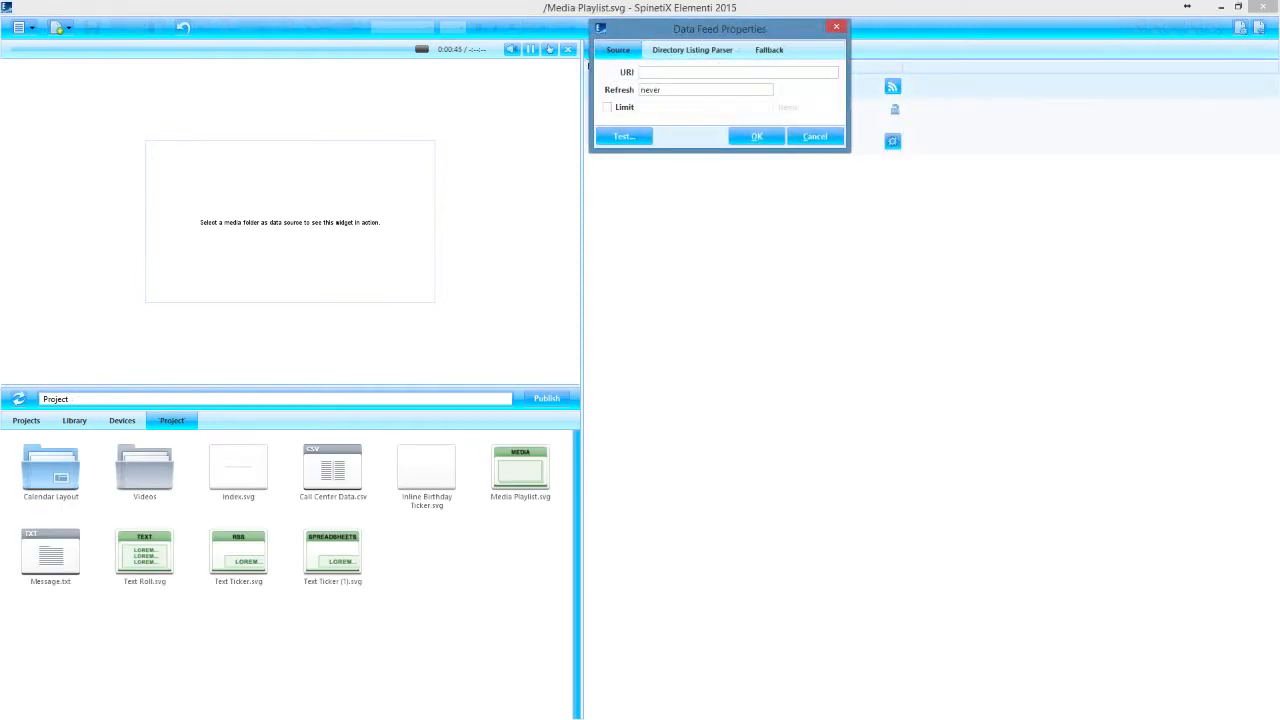
pyautogui.moveTo(738, 28); pyautogui.dragTo(756, 201)
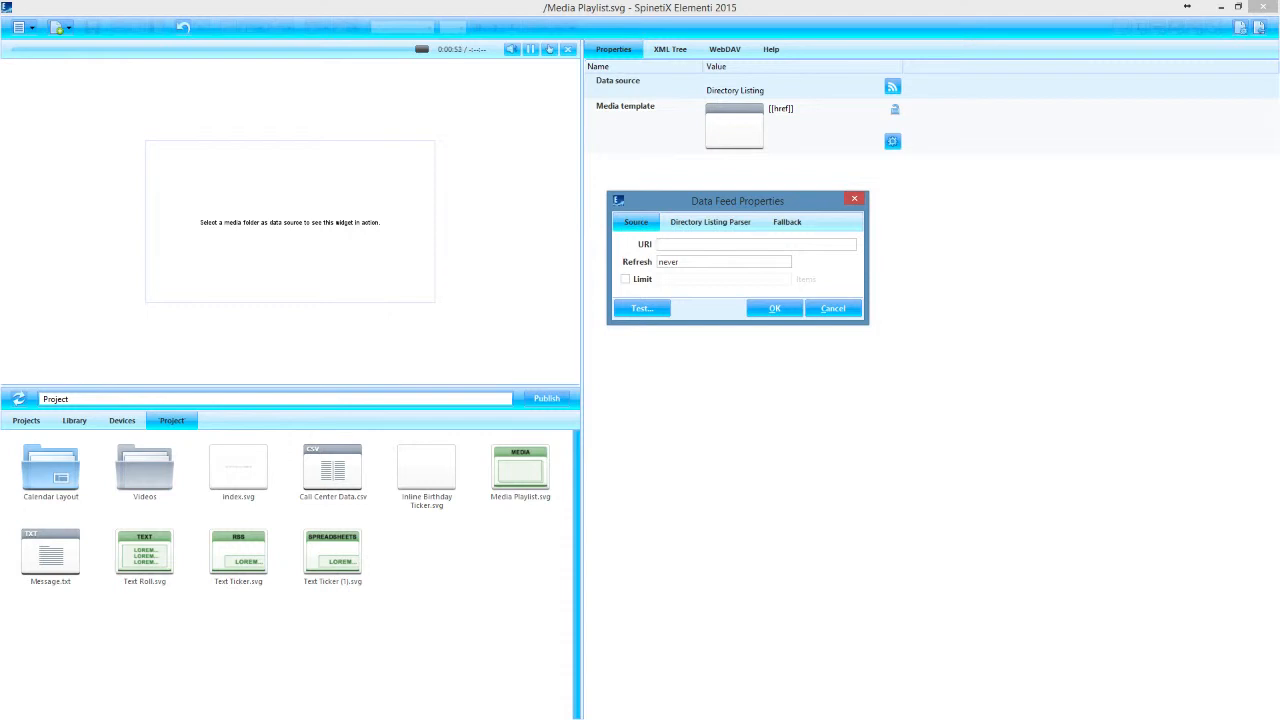
pyautogui.write('Videos')
pyautogui.press('Tab')
pyautogui.write('2h')
pyautogui.click(710, 222)
pyautogui.moveTo(738, 201); pyautogui.dragTo(730, 210)
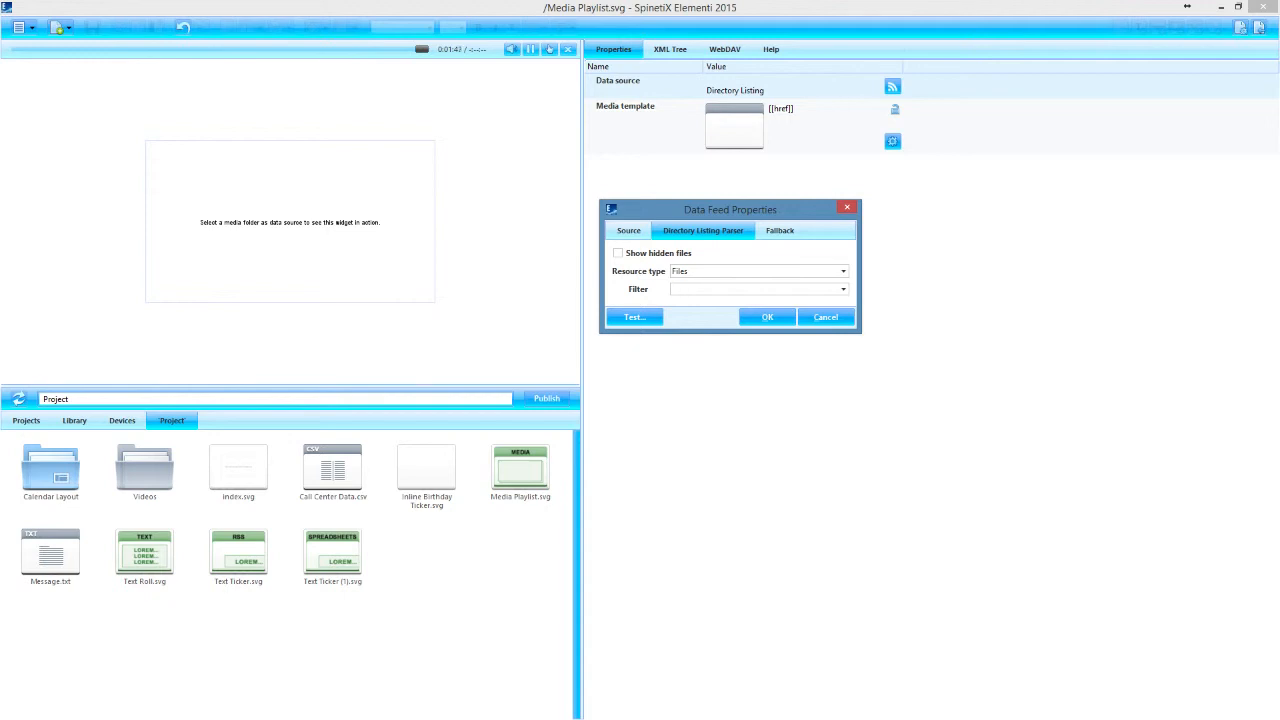
pyautogui.click(826, 317)
# Show the Videos folder and set the playlist data source's directory listing filter to *.mp4;*.avi;*.wmv;*.mpg
pyautogui.doubleClick(145, 470)
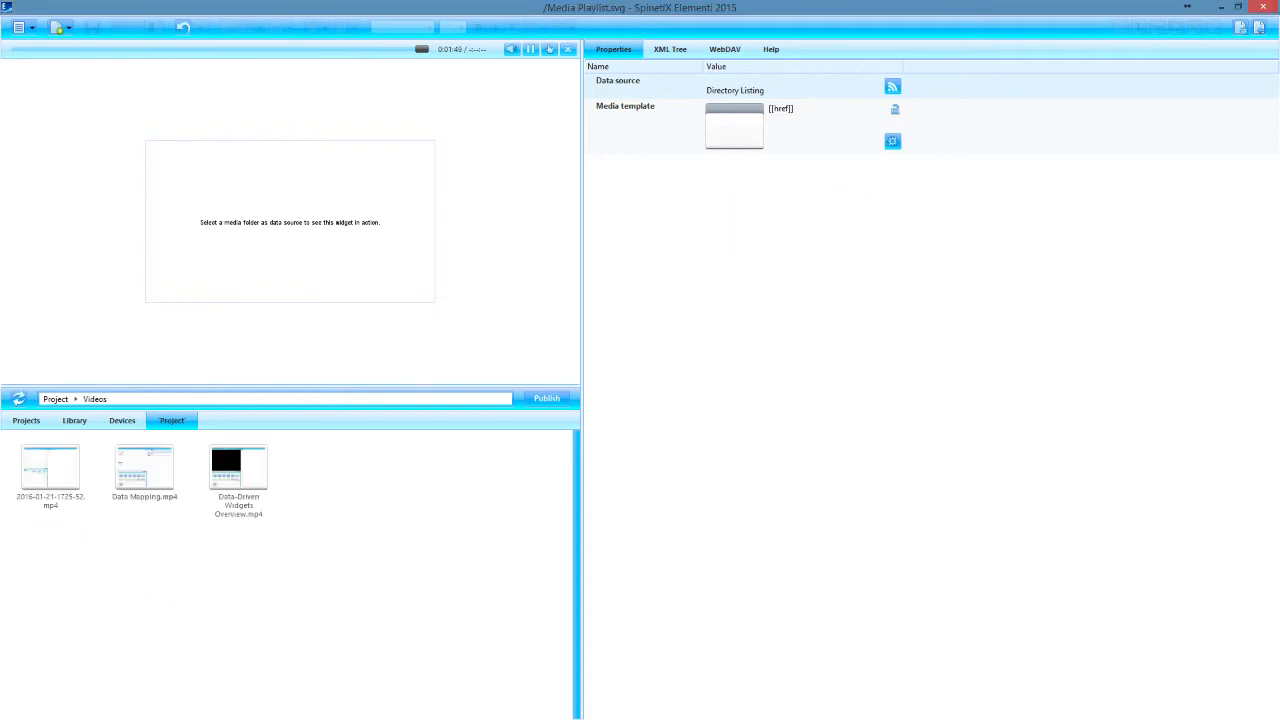
pyautogui.click(893, 87)
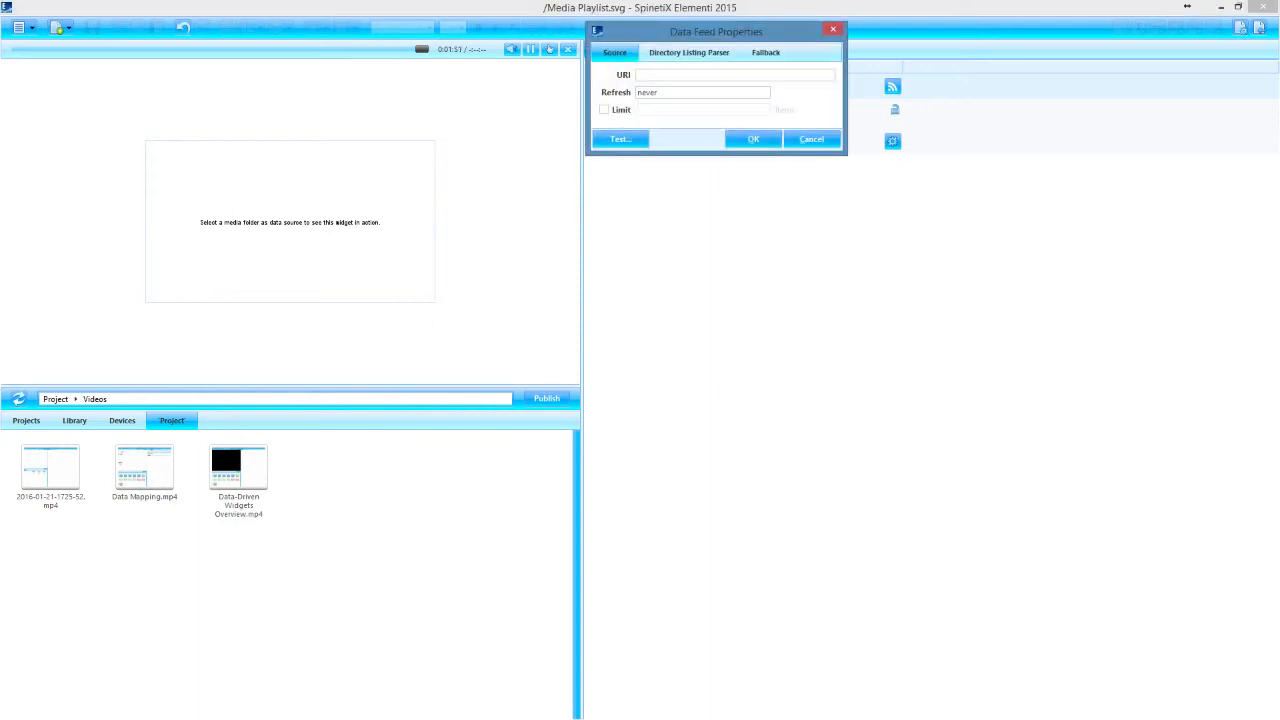
pyautogui.click(689, 53)
pyautogui.moveTo(700, 32); pyautogui.dragTo(690, 65)
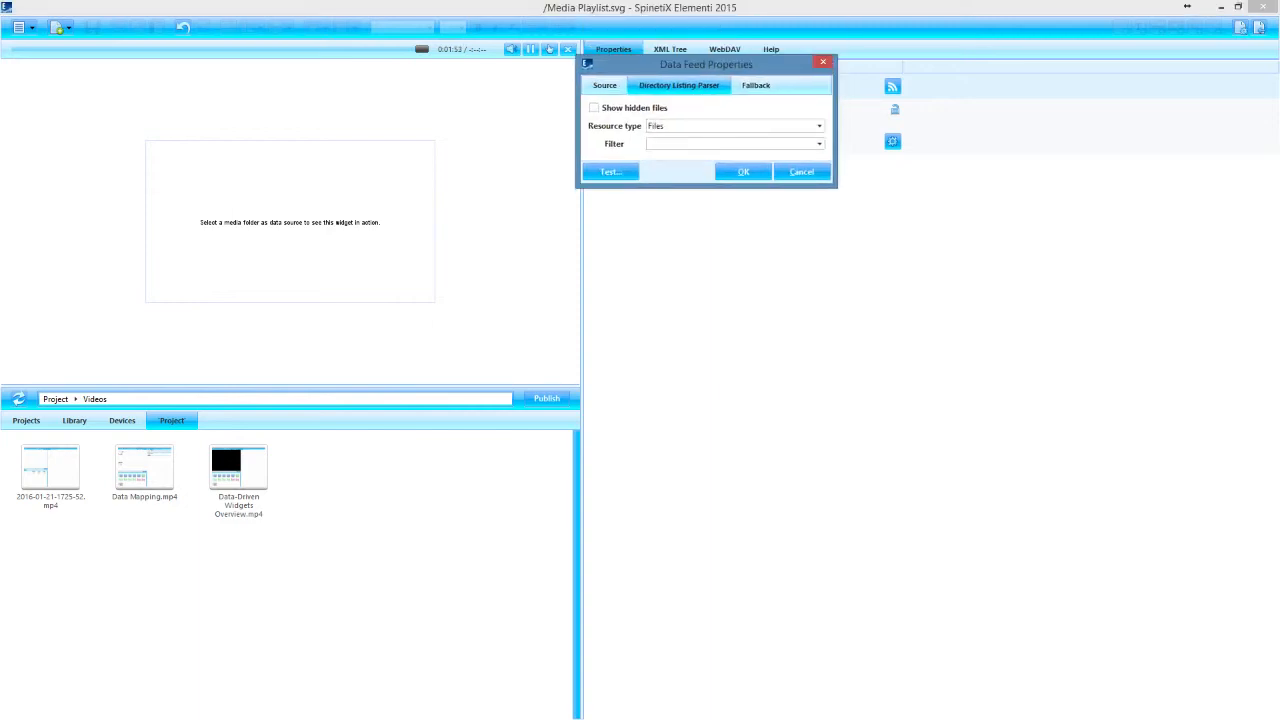
pyautogui.click(819, 144)
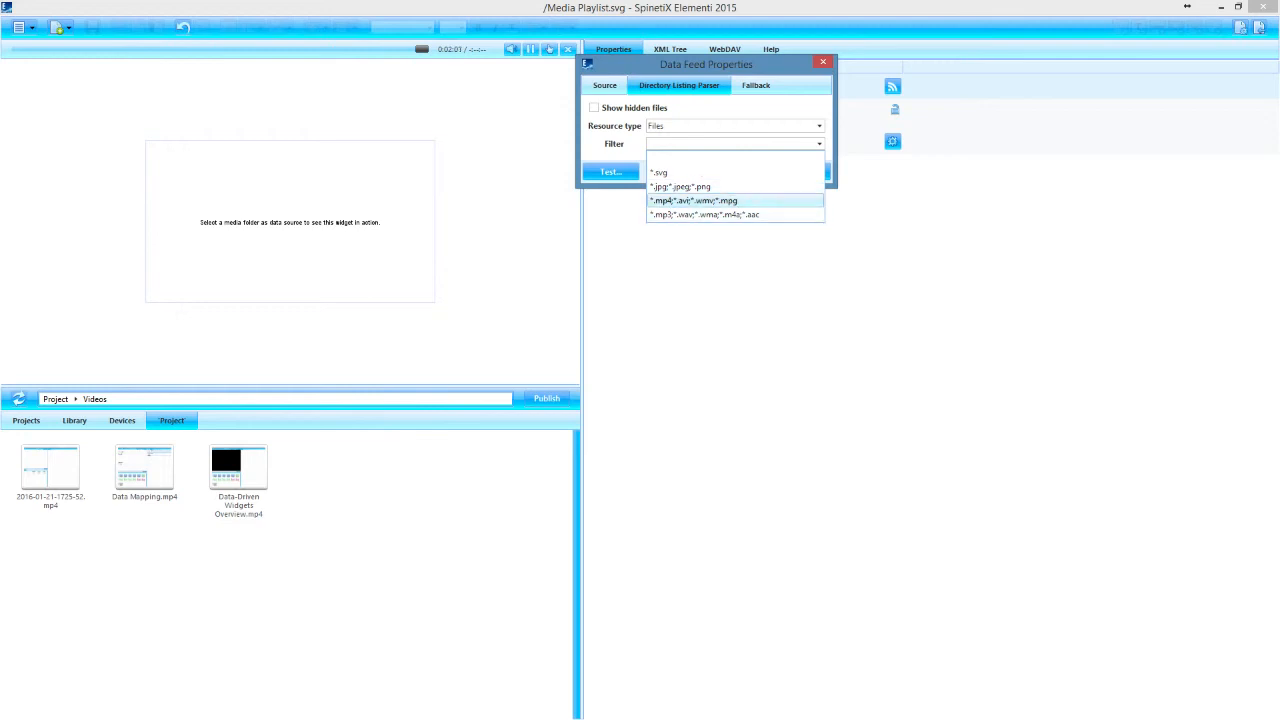
pyautogui.click(700, 200)
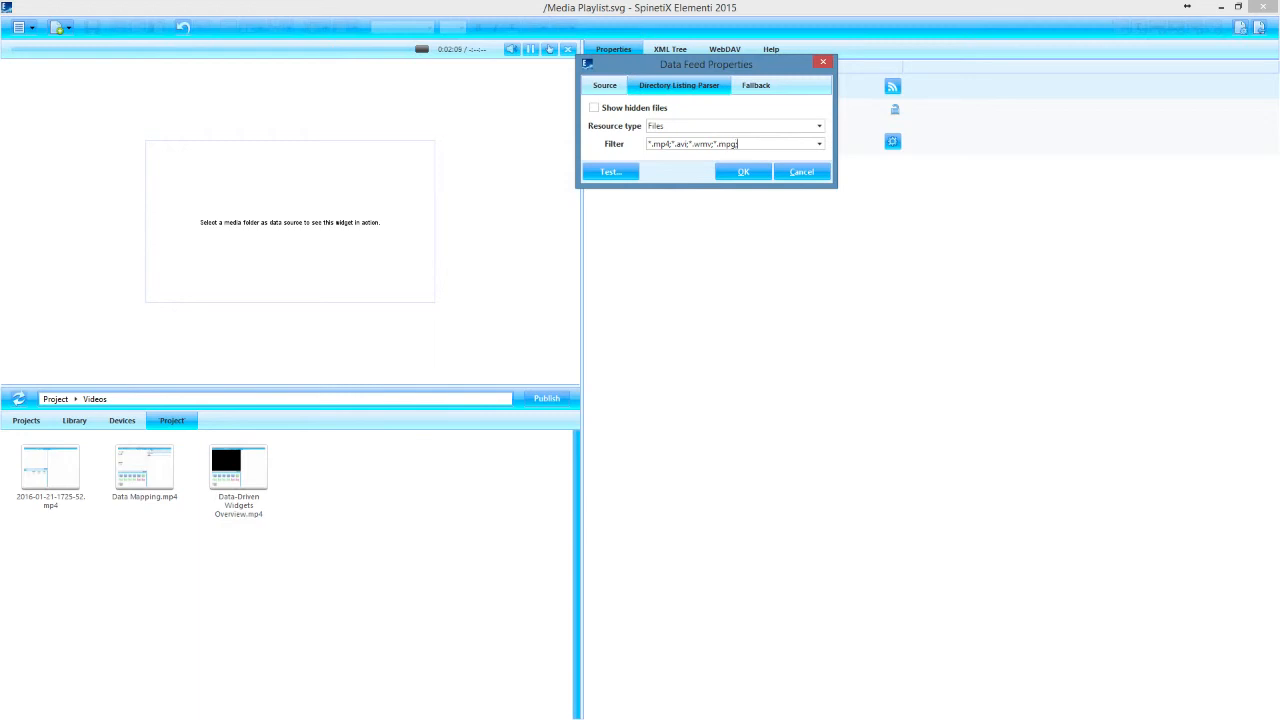
# Extend the directory listing filter with ;*.jpg;*.jpeg;*.png and apply the data feed properties
pyautogui.write(';*.jpg;*.jpeg;*.png')
pyautogui.click(743, 171)
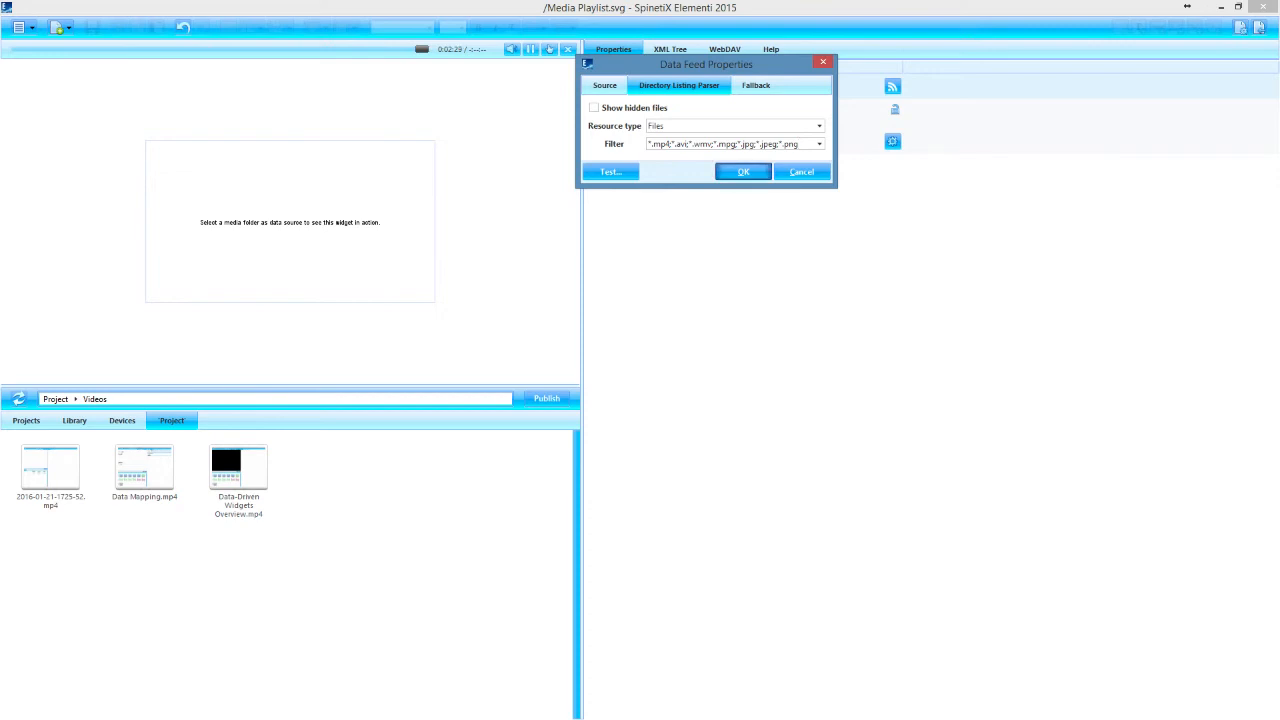
# Set the playlist data source's URI to Videos and save the widget, with the preview sound muted
pyautogui.click(893, 87)
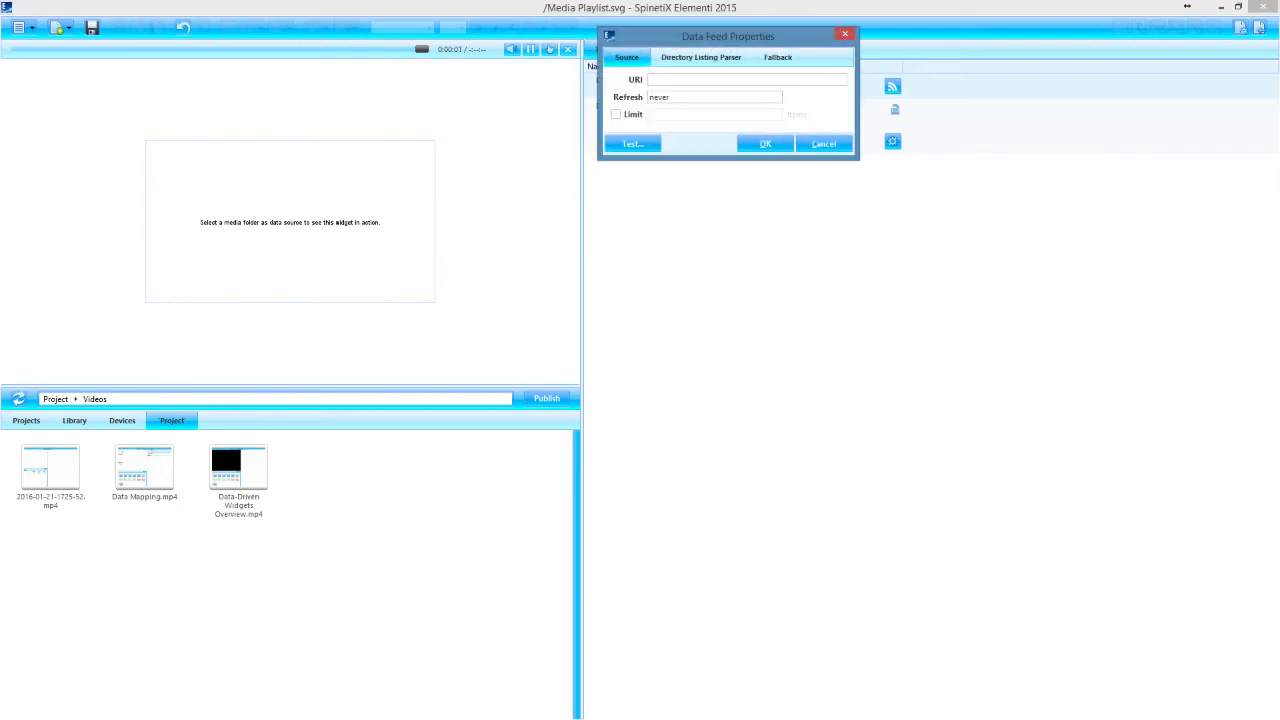
pyautogui.write('Videos')
pyautogui.click(701, 57)
pyautogui.click(627, 57)
pyautogui.click(765, 144)
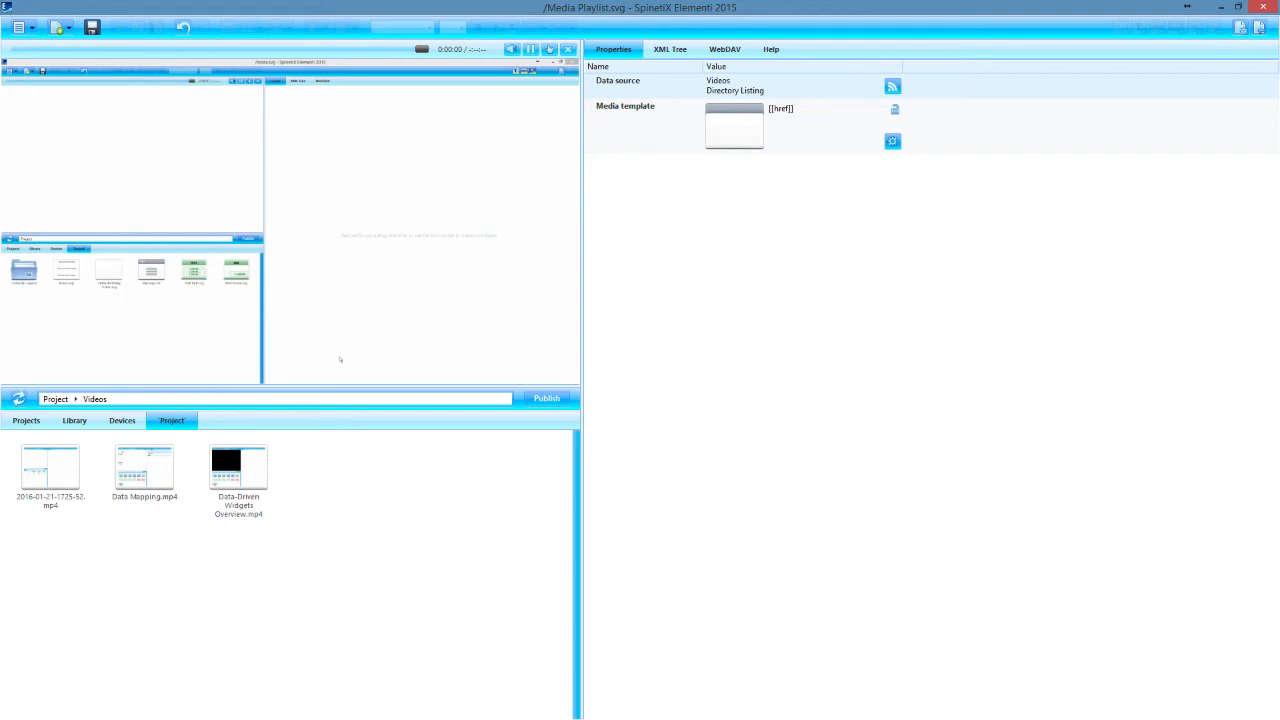
pyautogui.hotkey('ctrl', 's')
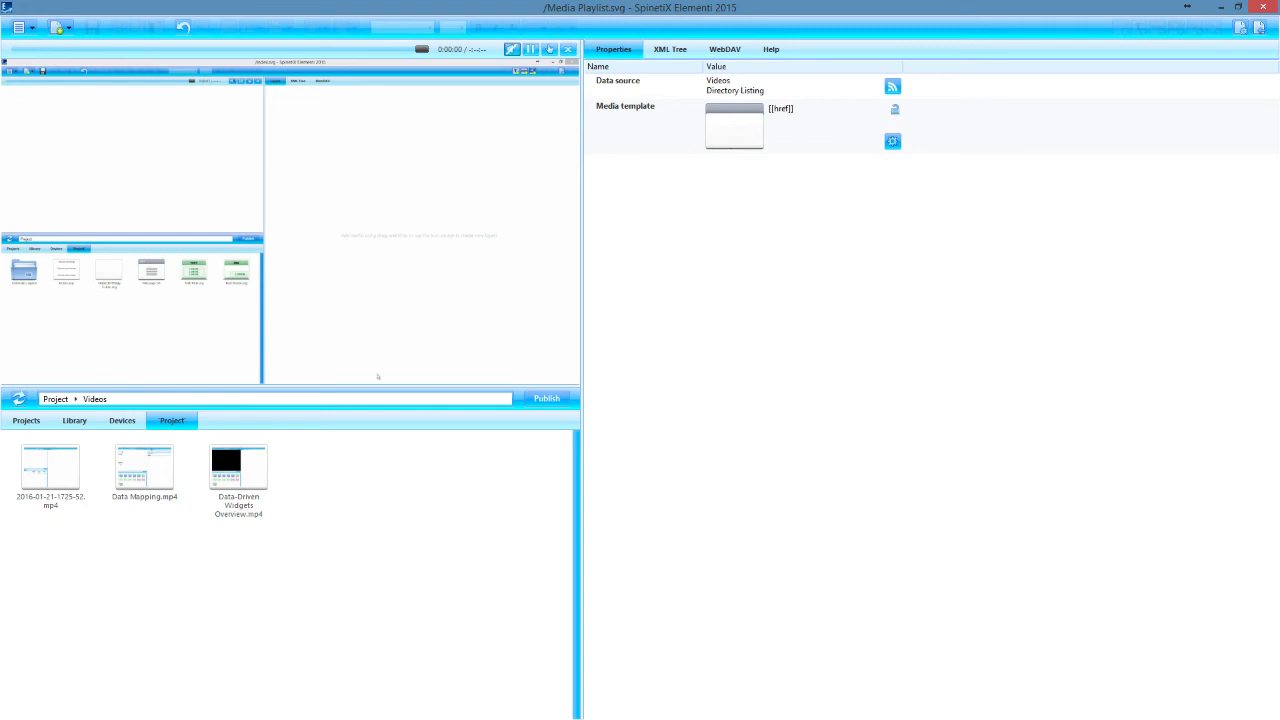
pyautogui.click(512, 49)
# Set the playlist data source's refresh interval to 5s, then save and go back to index.svg
pyautogui.click(893, 87)
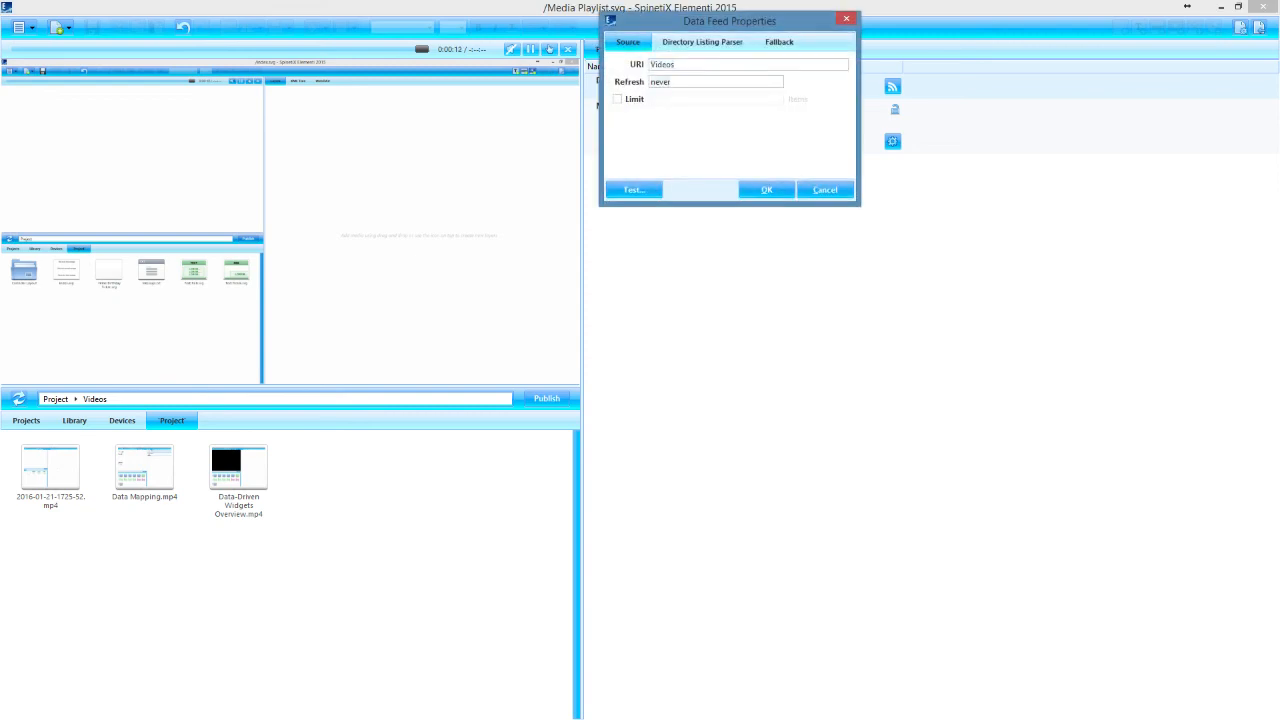
pyautogui.write('5s')
pyautogui.click(767, 190)
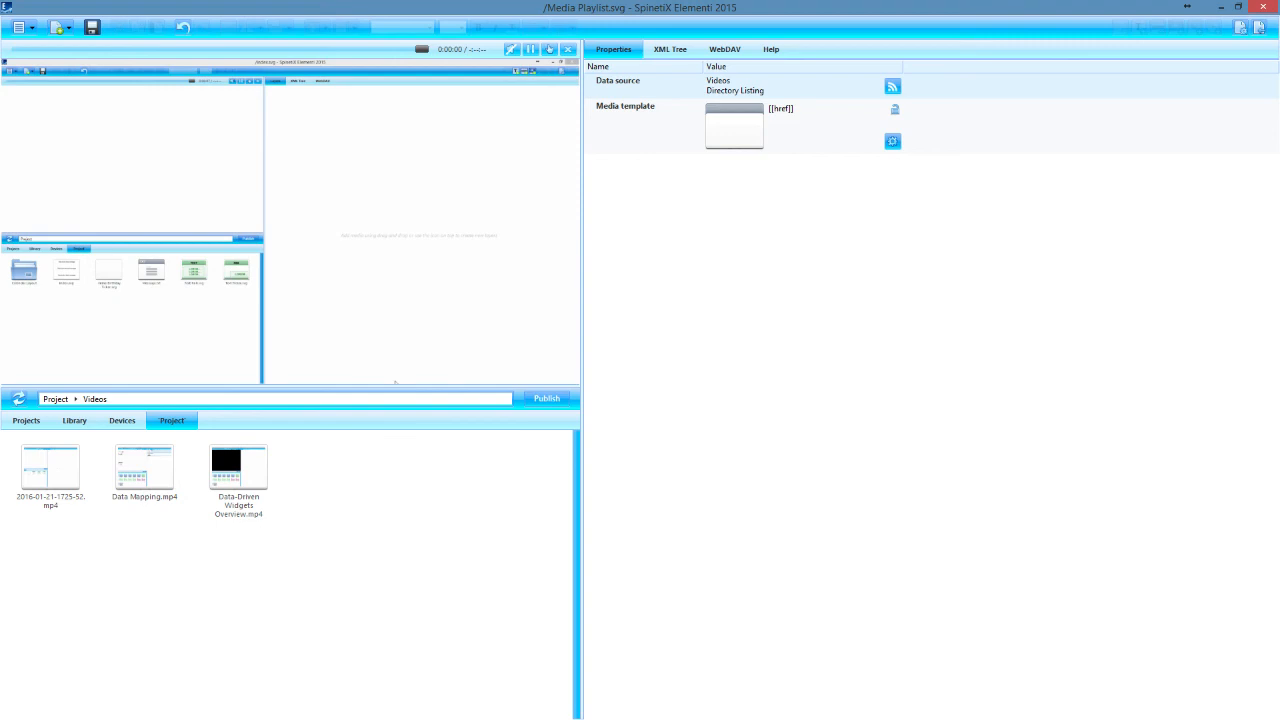
pyautogui.hotkey('ctrl', 's')
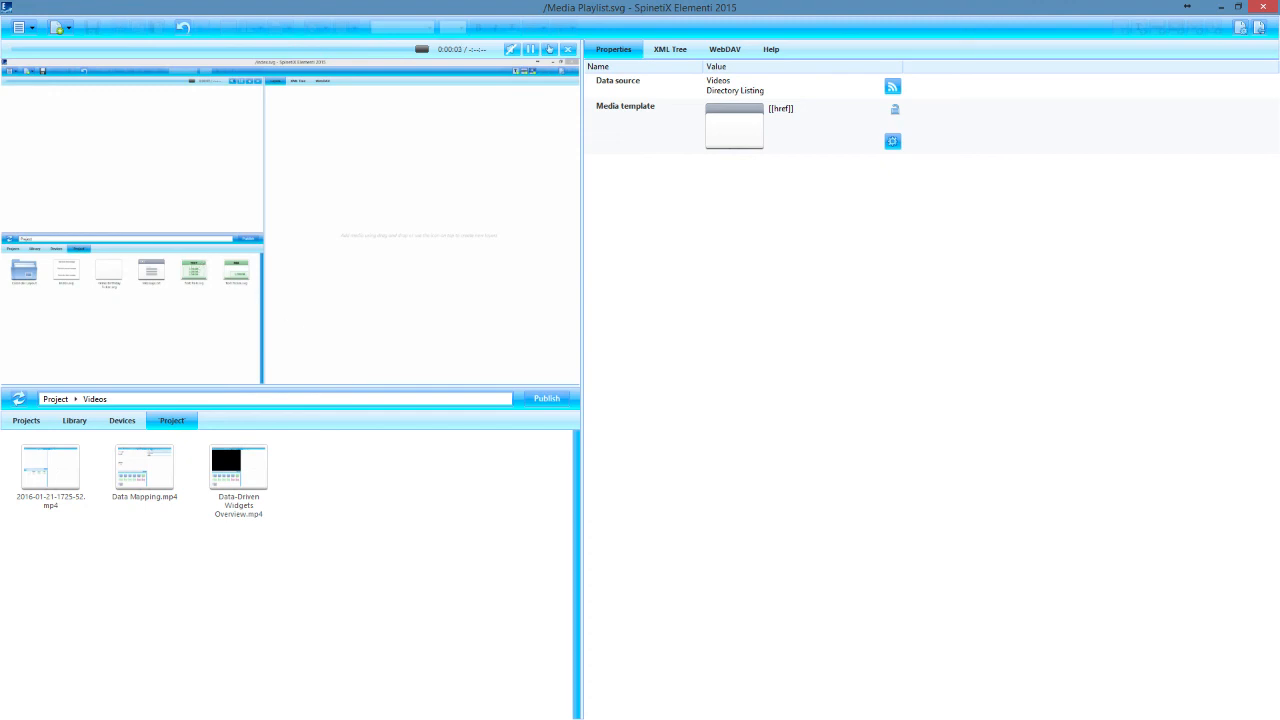
pyautogui.click(1260, 28)
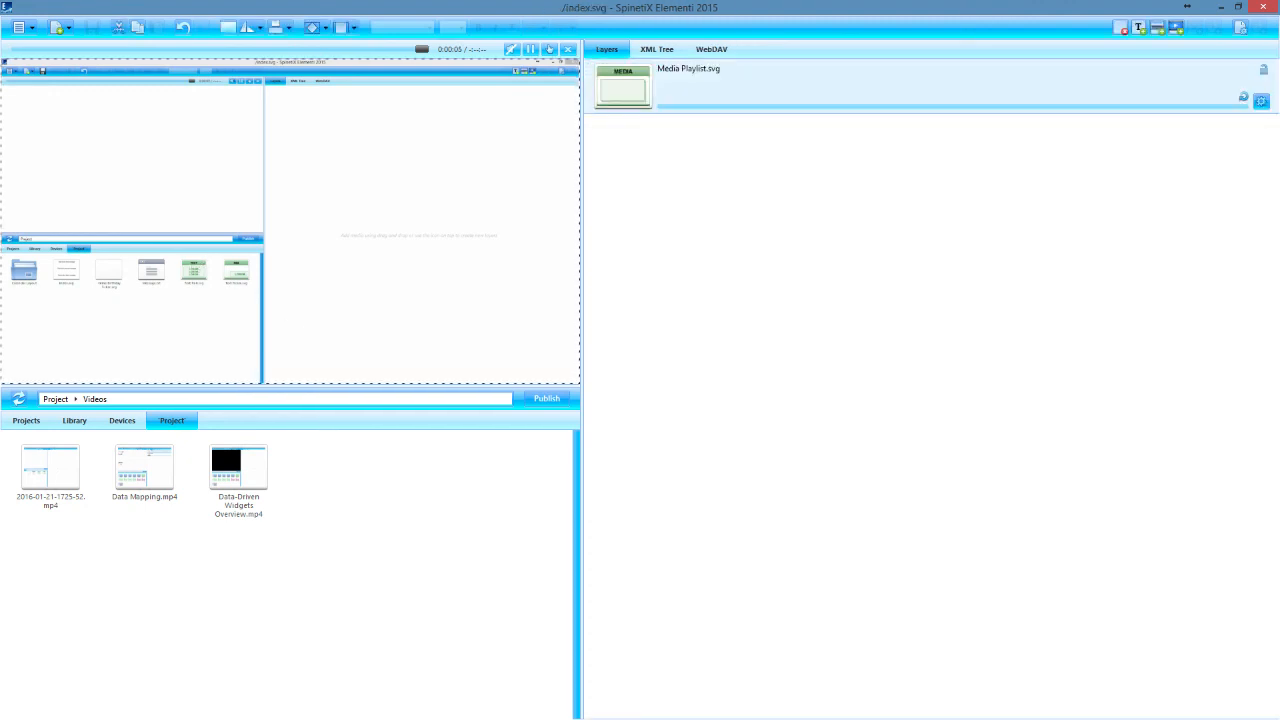